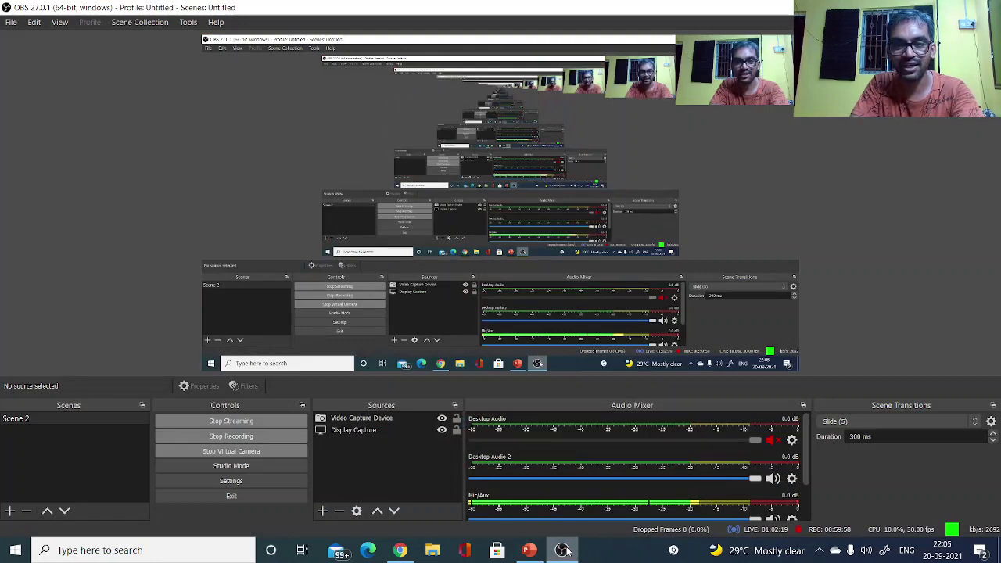
- Switch to the Classplus live class in Chrome and start a poll with the question "Which way of teaching is preferable?"
{"action": "left_click", "coordinate": [563, 550]}
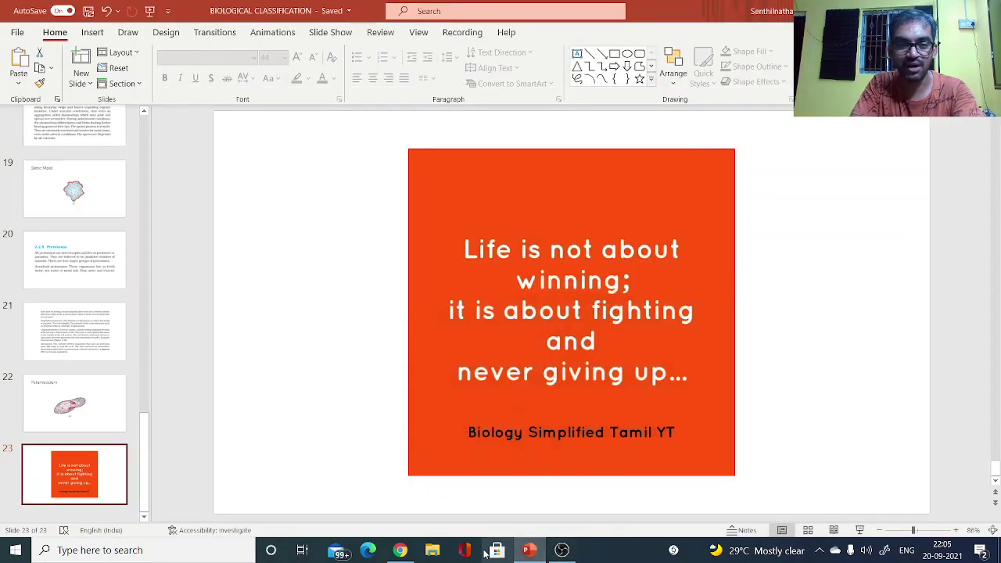
{"action": "left_click", "coordinate": [400, 551]}
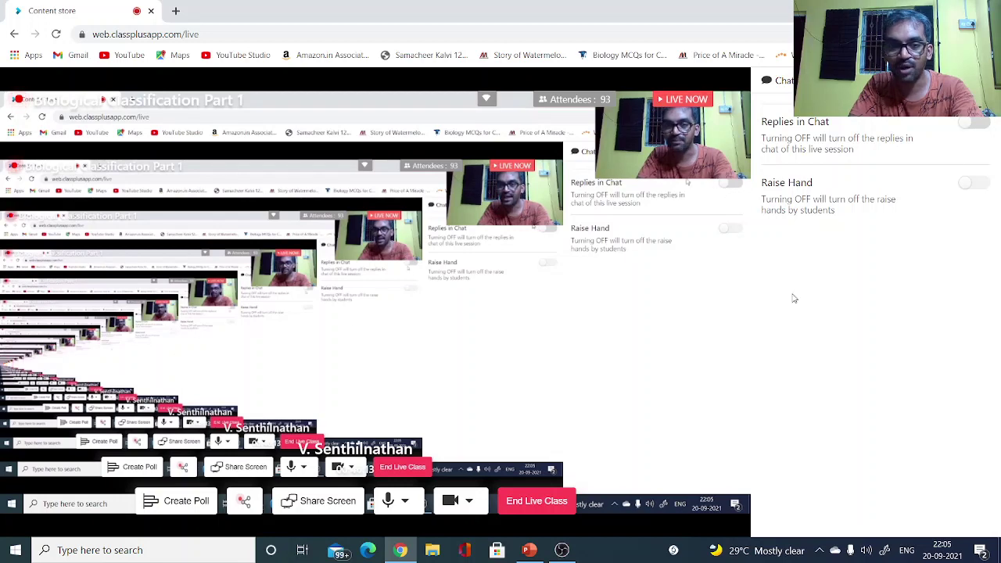
{"action": "left_click", "coordinate": [185, 503]}
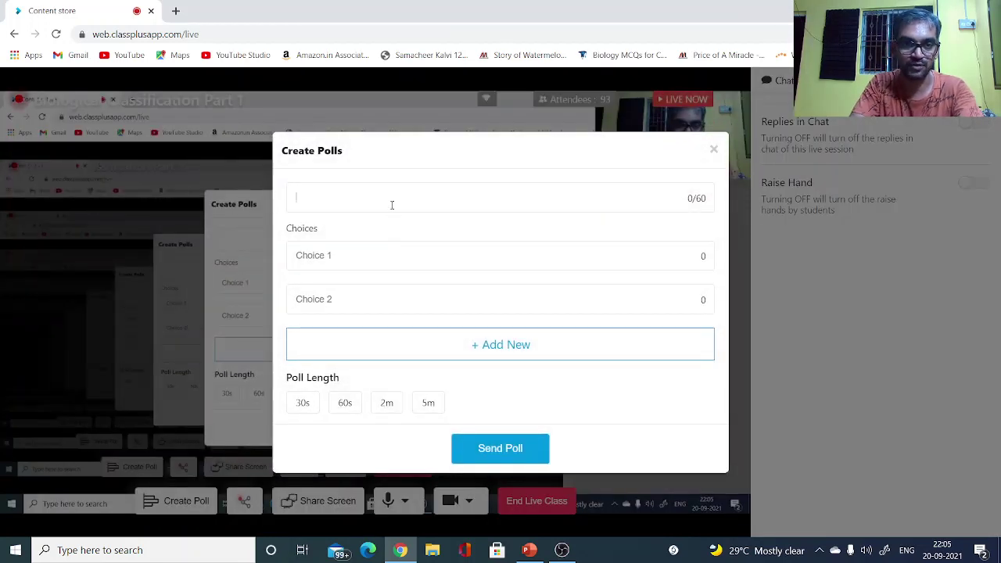
{"action": "type", "text": "Which way of "}
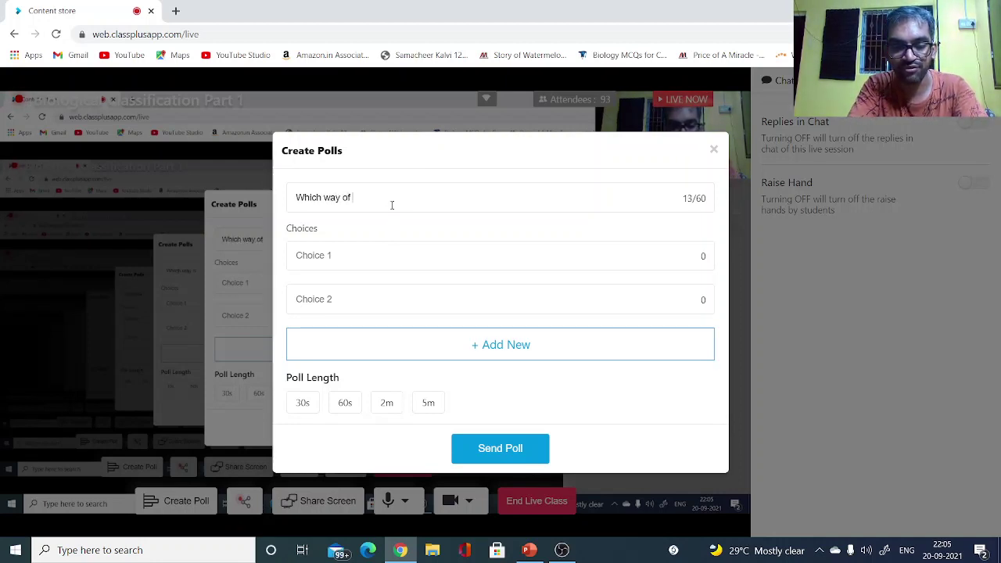
{"action": "type", "text": "teaching "}
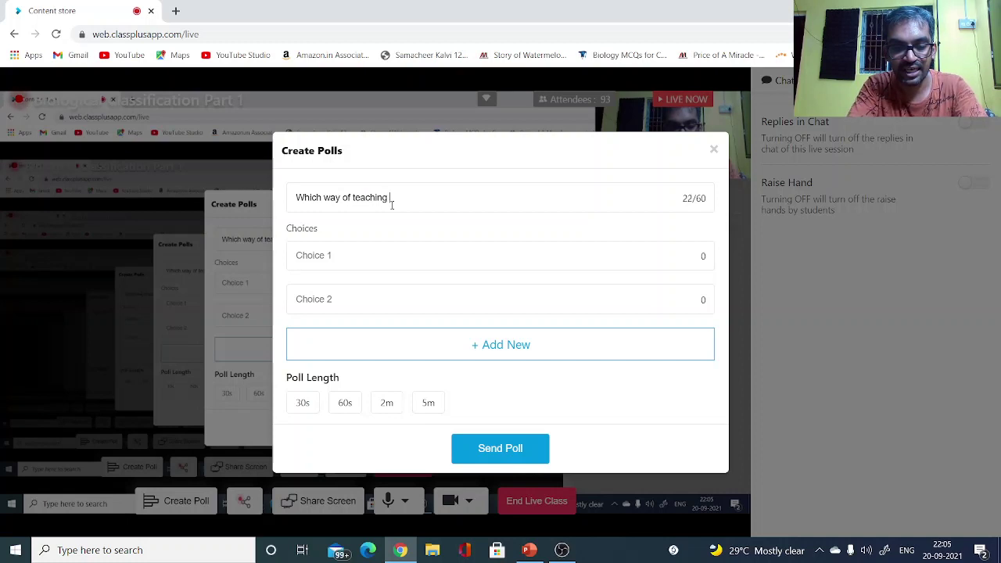
{"action": "type", "text": "is preferrable?"}
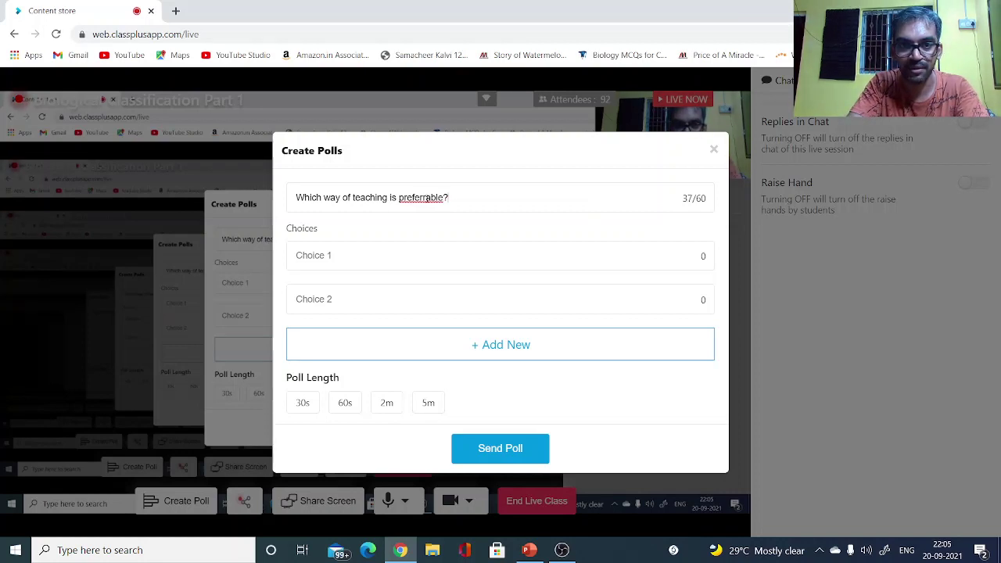
{"action": "left_click", "coordinate": [428, 198]}
{"action": "key", "text": "BackSpace"}
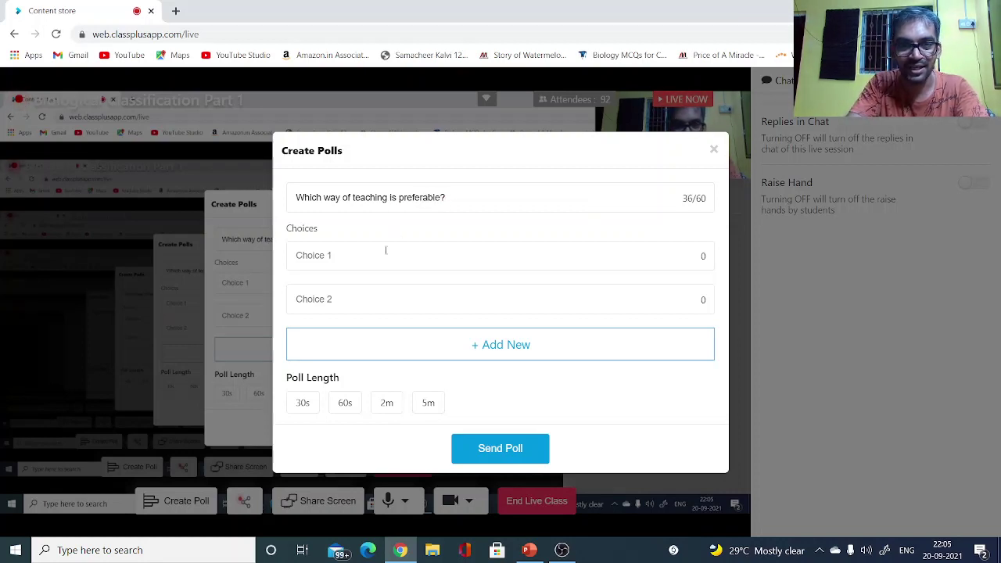
- Enter "NCERT Extract" and "NCERT Line to Line" as the two choices of the teaching-method poll
{"action": "left_click", "coordinate": [379, 258]}
{"action": "type", "text": "NCERT Extract"}
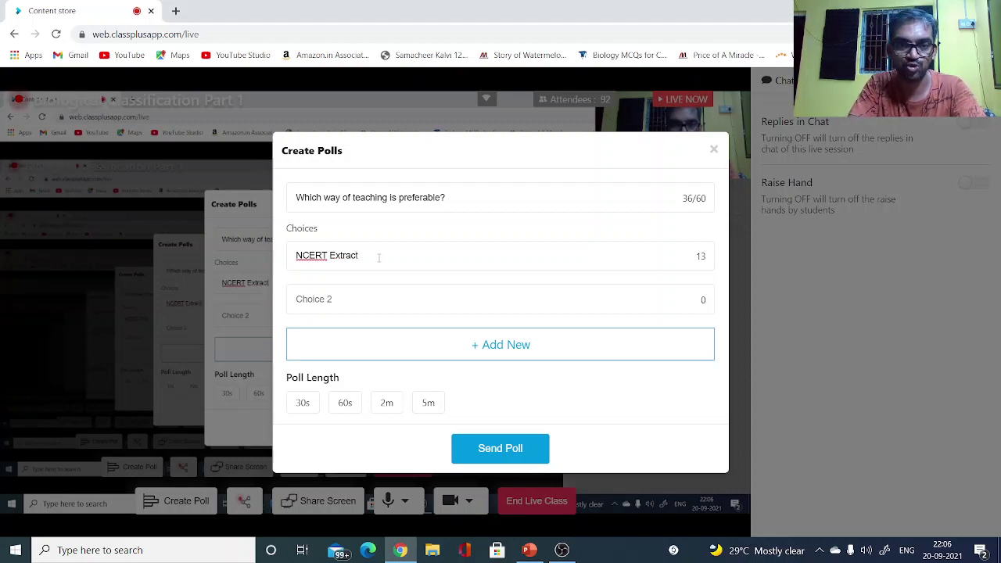
{"action": "left_click", "coordinate": [369, 294]}
{"action": "type", "text": "NCERT "}
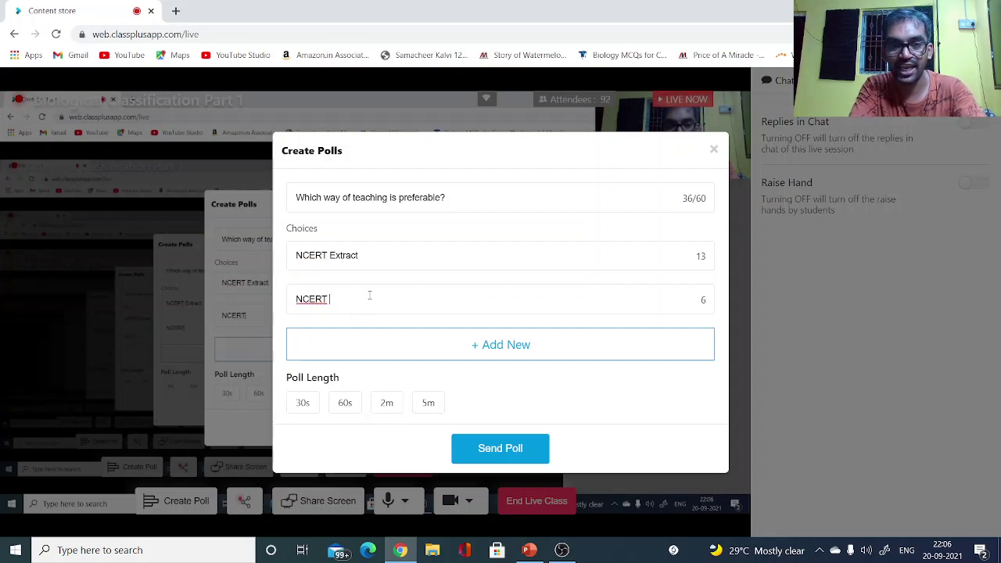
{"action": "type", "text": "Line to Line"}
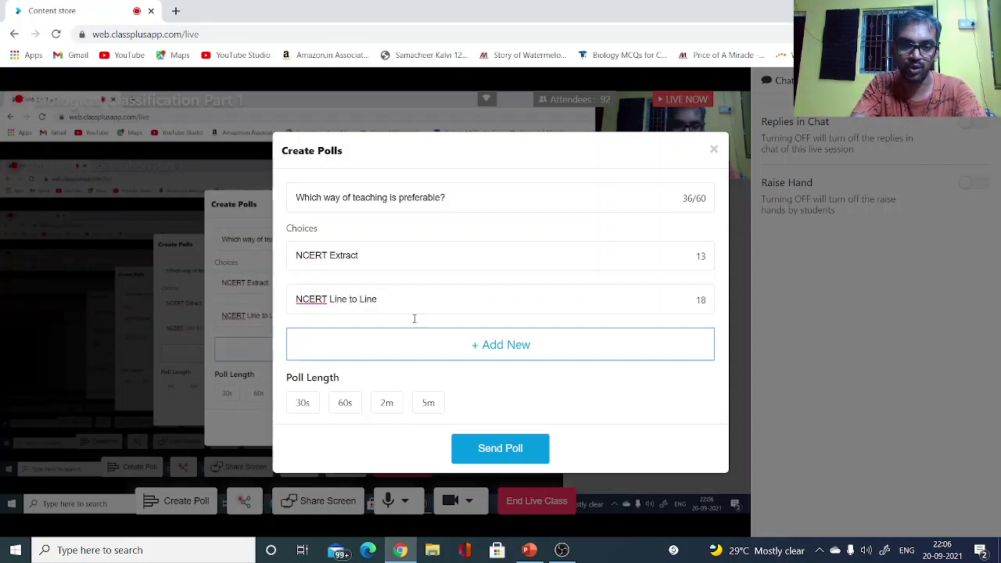
- Set the teaching-method poll's length to 60s and send it to the class
{"action": "left_click", "coordinate": [490, 452]}
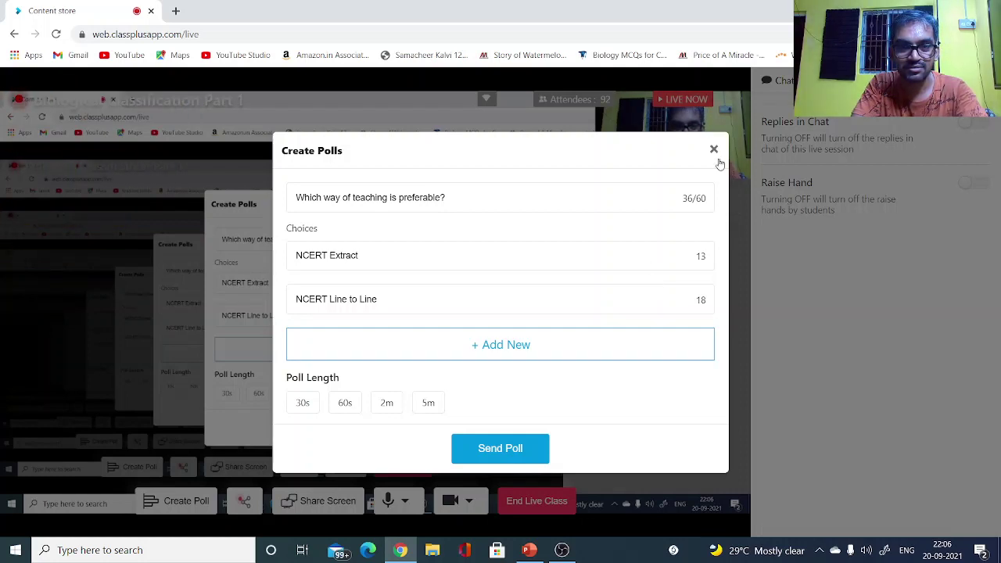
{"action": "left_click", "coordinate": [347, 408]}
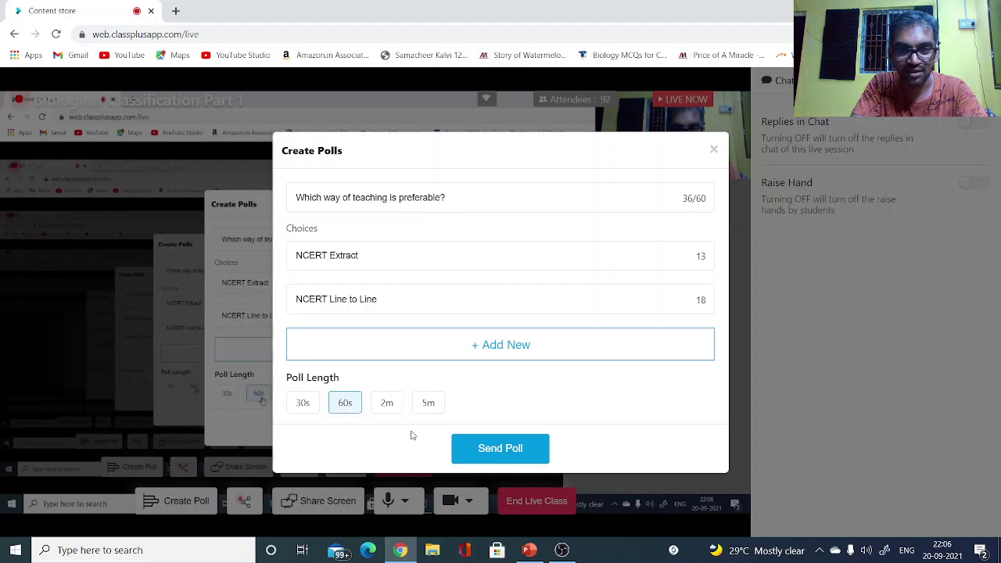
{"action": "left_click", "coordinate": [464, 450]}
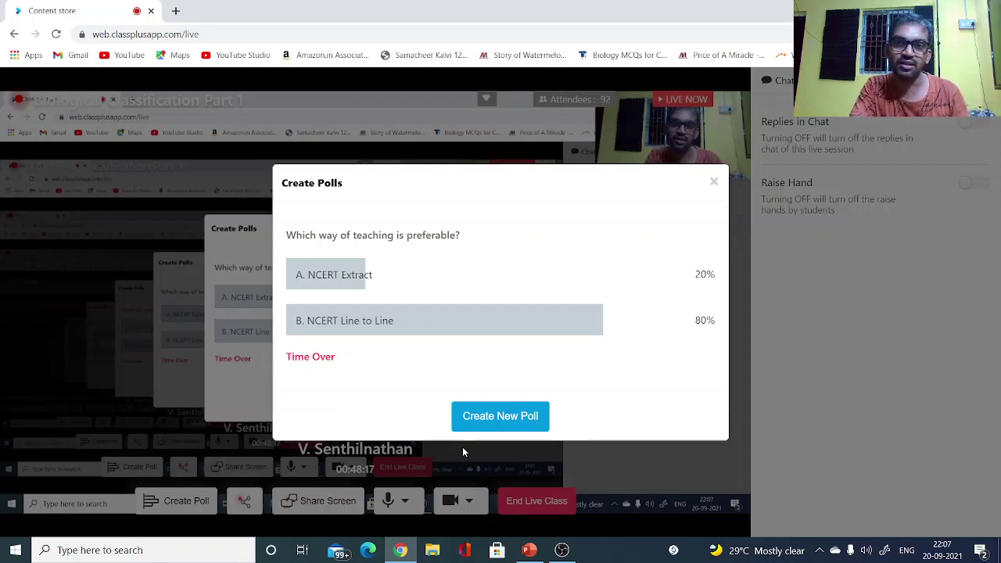
- Start a new poll with the question "Which is most preferable class time?"
{"action": "left_click", "coordinate": [500, 417]}
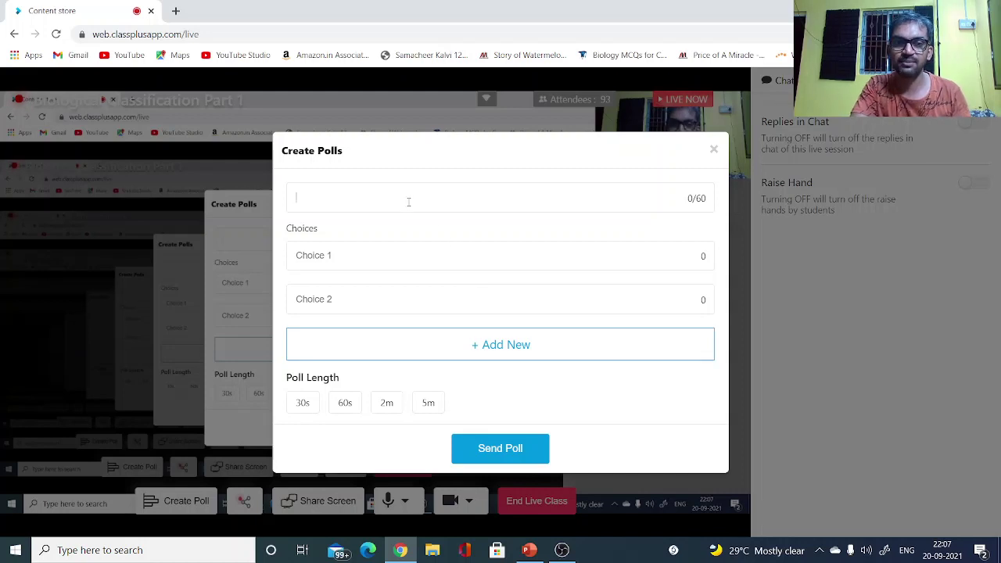
{"action": "type", "text": "Whic"}
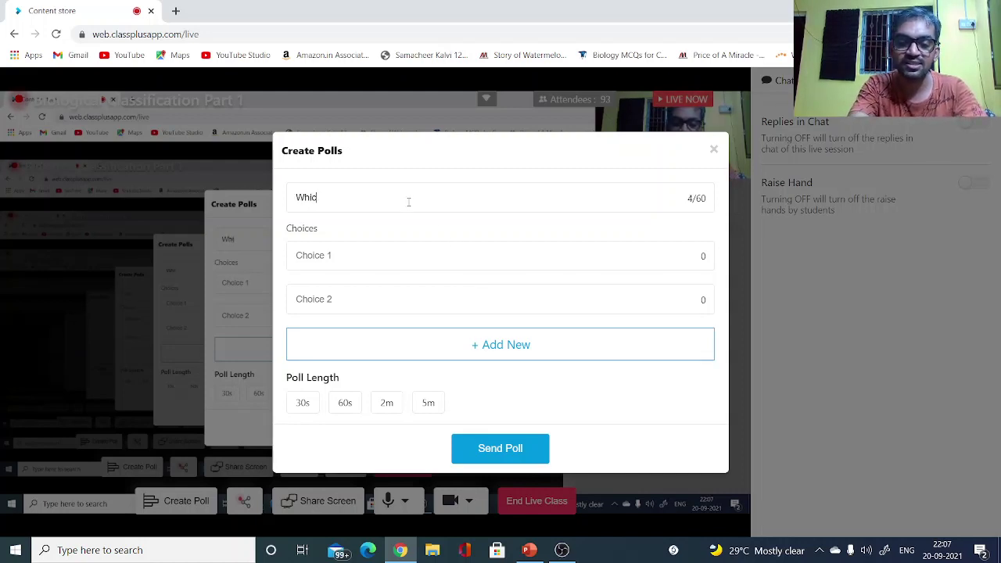
{"action": "type", "text": "h is most preferable class"}
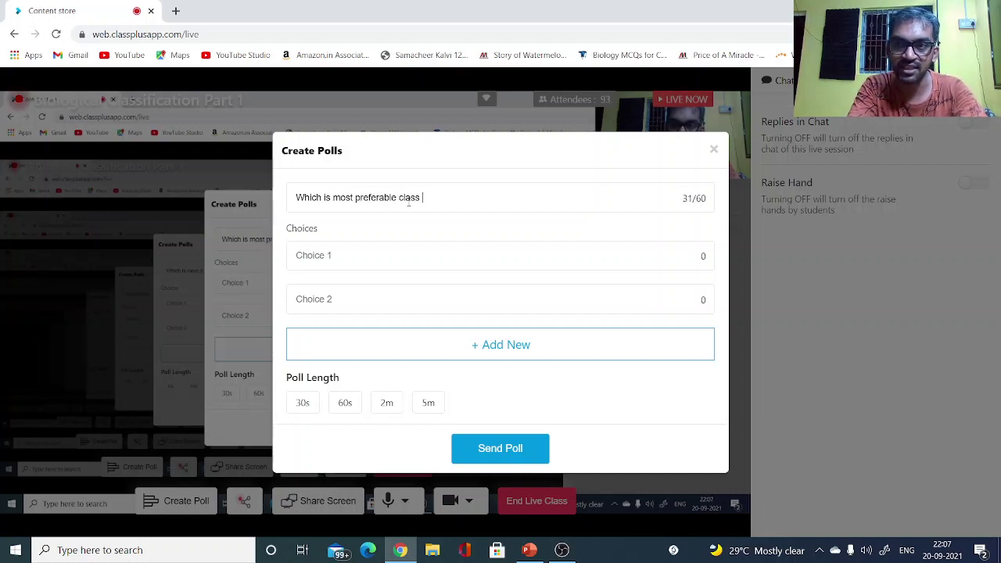
{"action": "type", "text": "time"}
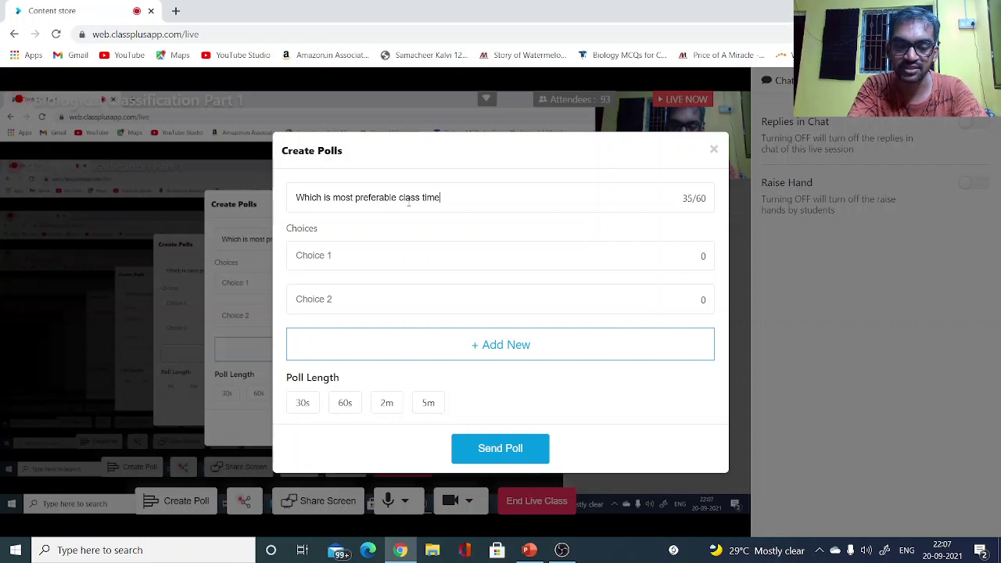
{"action": "type", "text": "?"}
- Enter "8 Pm" and "8.30pm" as the class-time poll's choices and add a third choice, "9 pm"
{"action": "left_click", "coordinate": [359, 258]}
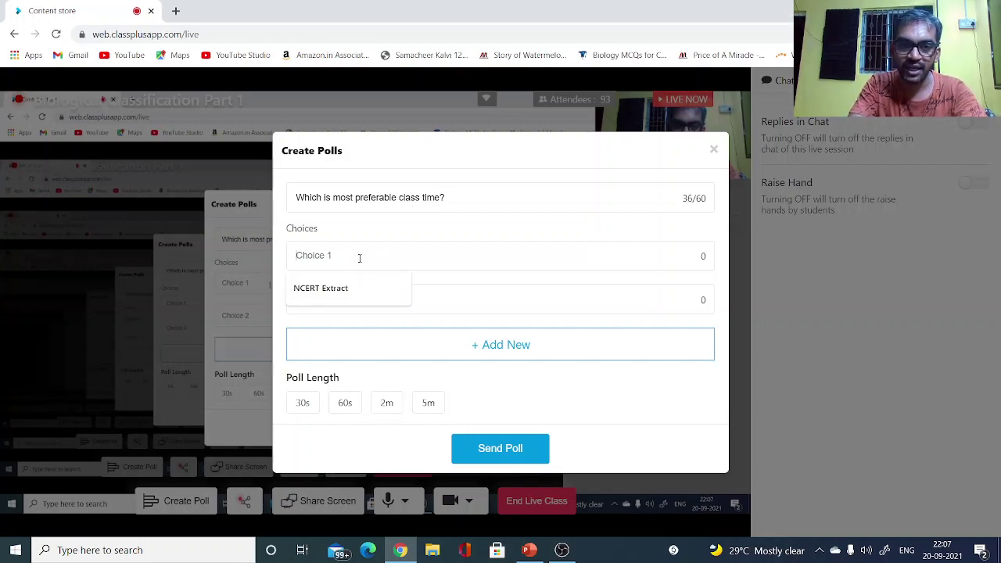
{"action": "type", "text": "8 "}
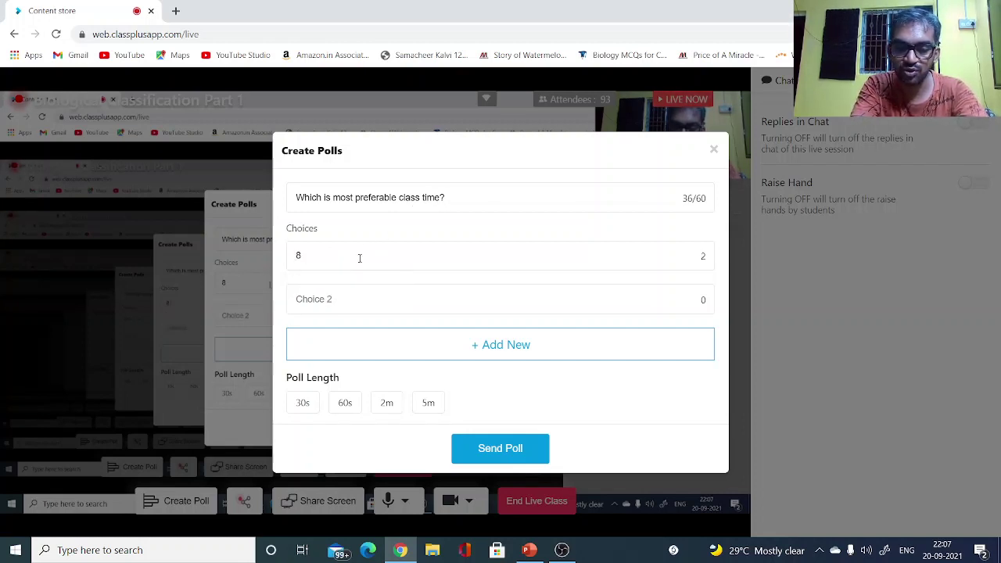
{"action": "type", "text": "- 8."}
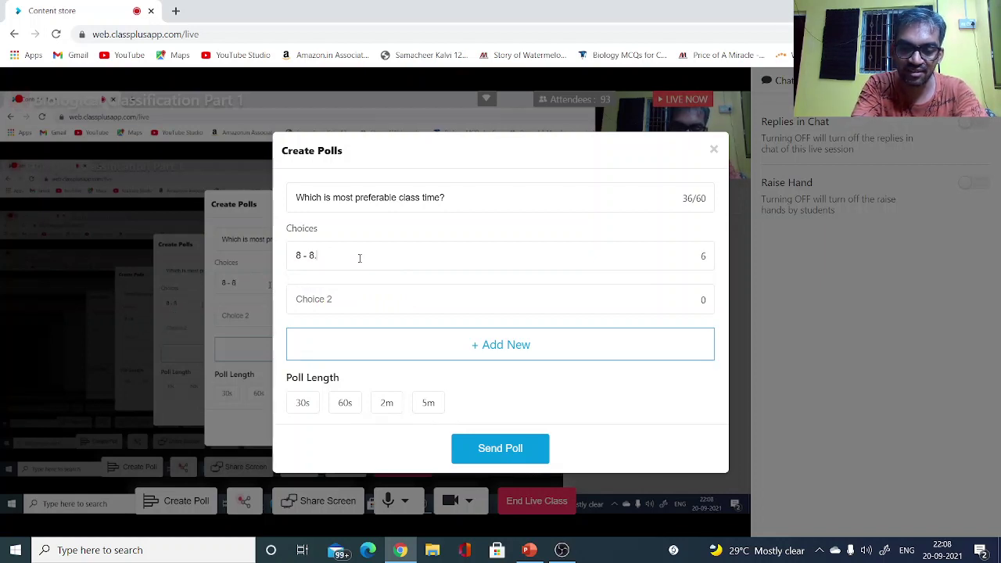
{"action": "key", "text": "BackSpace"}
{"action": "key", "text": "BackSpace"}
{"action": "type", "text": "Pm"}
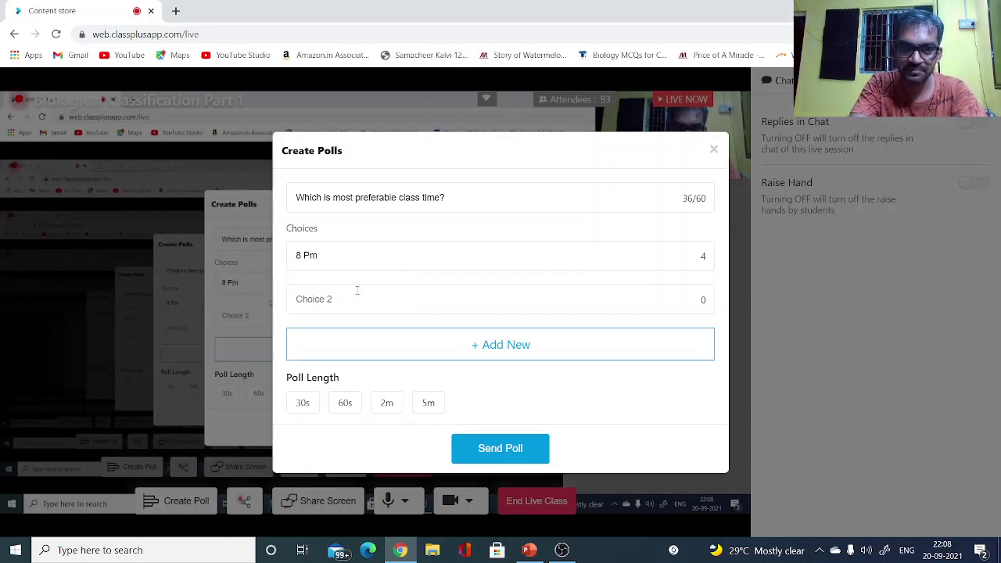
{"action": "left_click", "coordinate": [353, 294]}
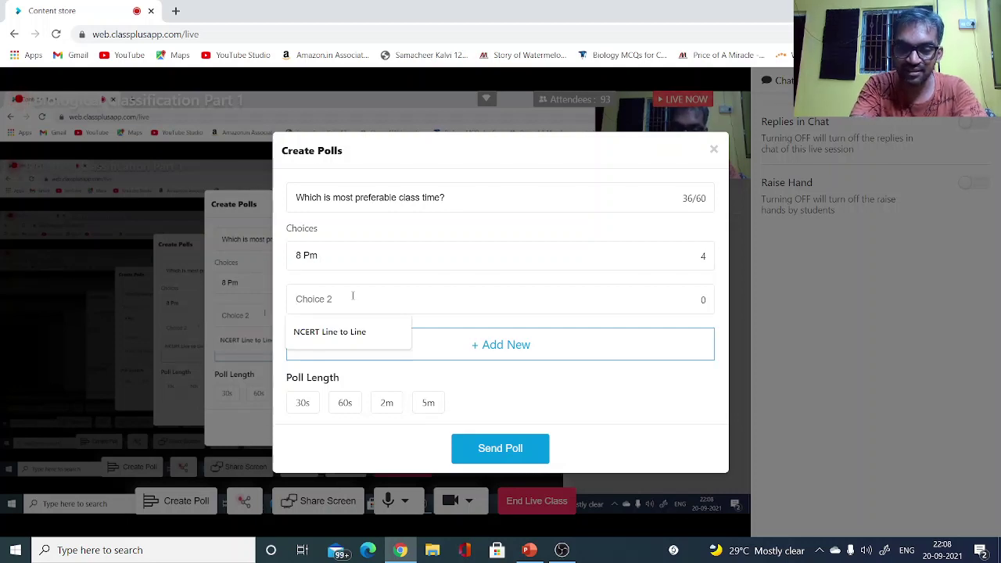
{"action": "type", "text": "8.30pm"}
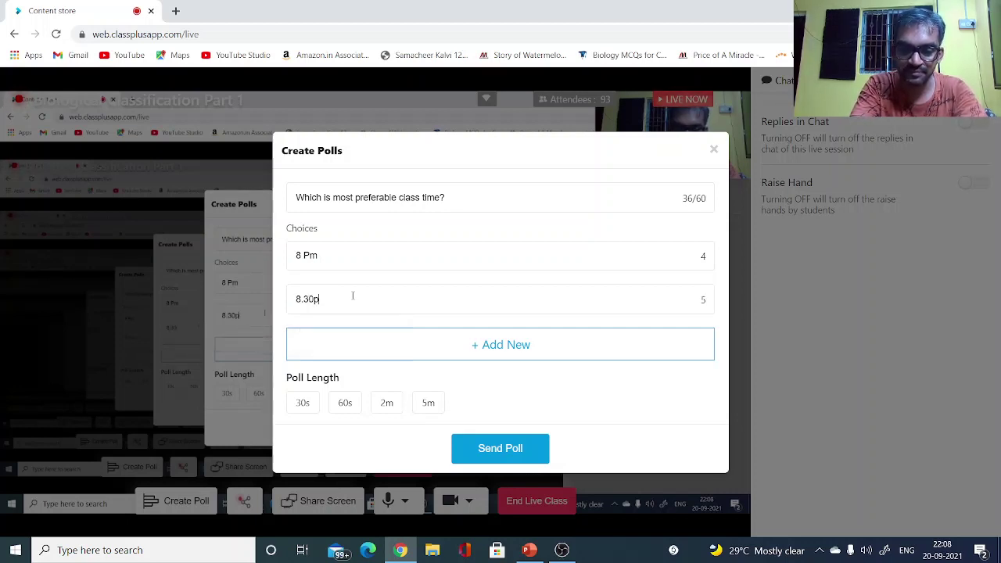
{"action": "left_click", "coordinate": [368, 348]}
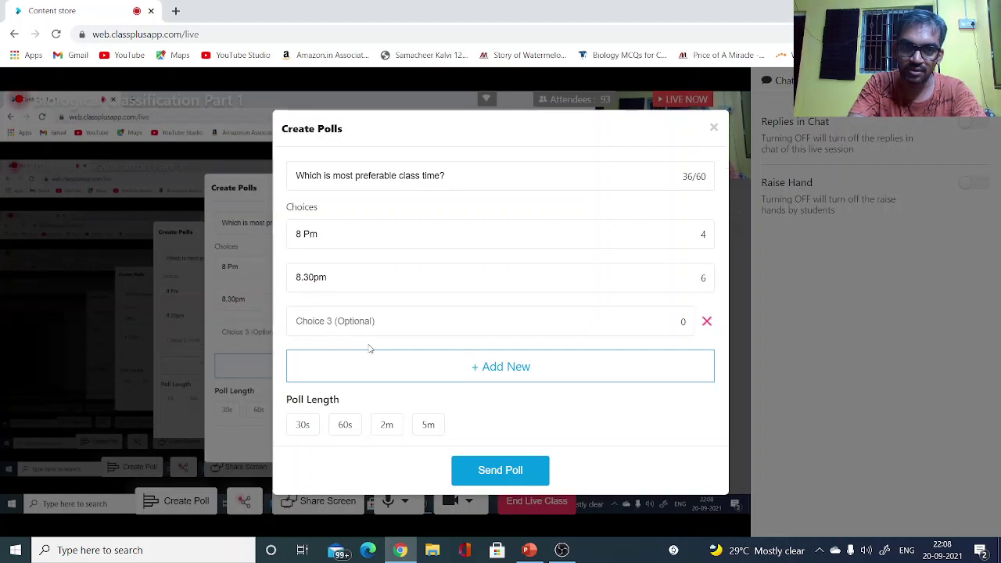
{"action": "type", "text": "9 pm"}
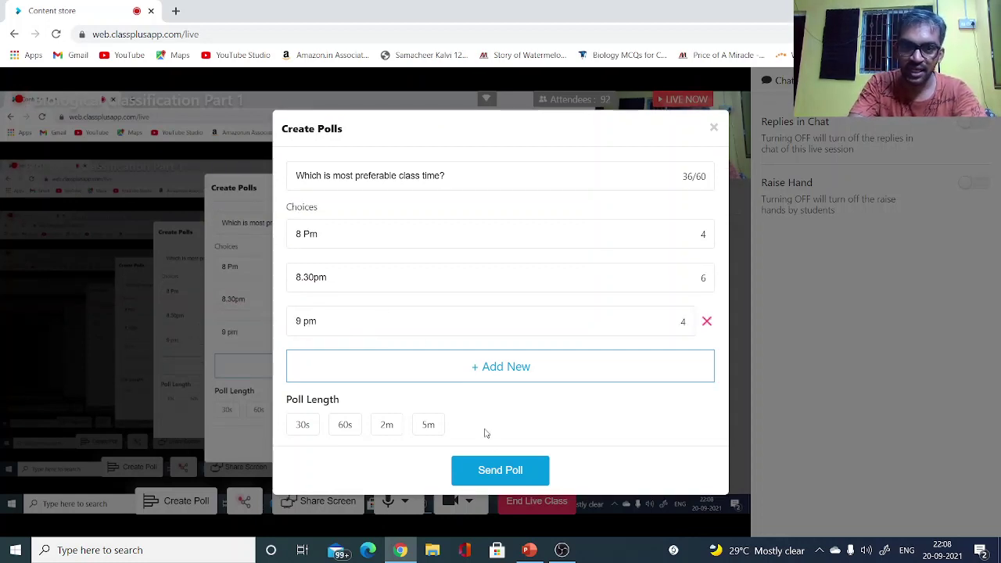
- Send the class-time poll with a length of 60s and close its results once voting ends
{"action": "left_click", "coordinate": [344, 426]}
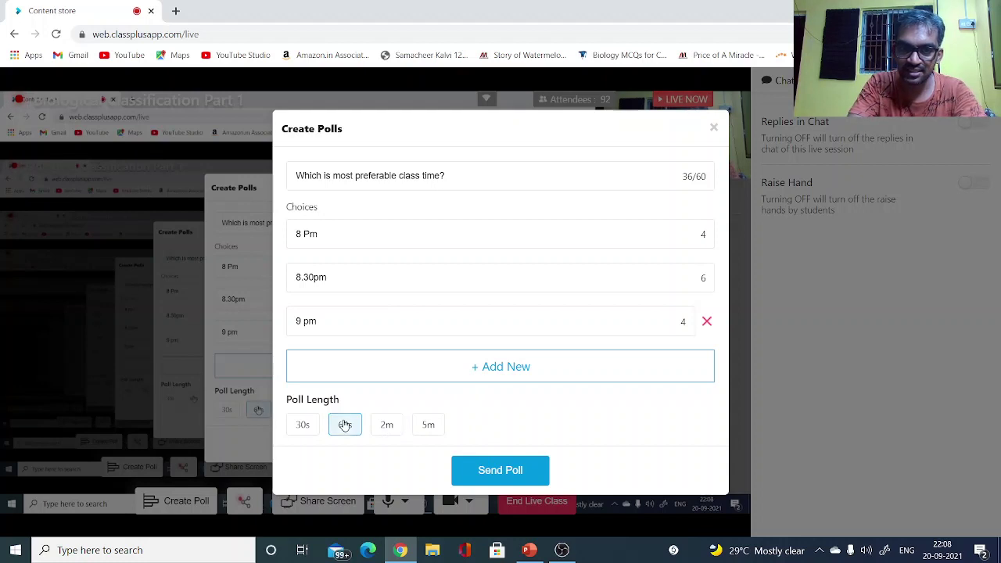
{"action": "left_click", "coordinate": [483, 473]}
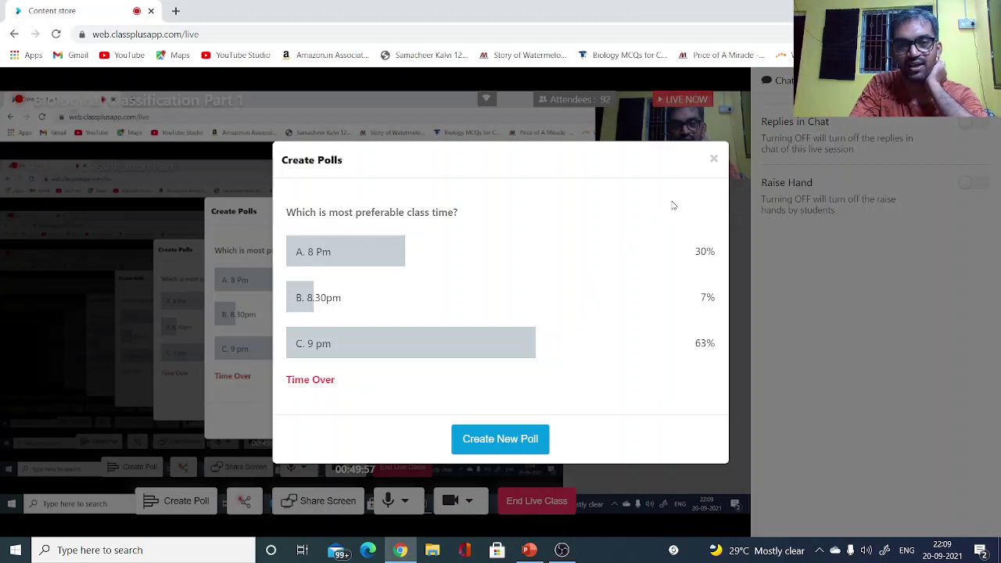
{"action": "left_click", "coordinate": [713, 160]}
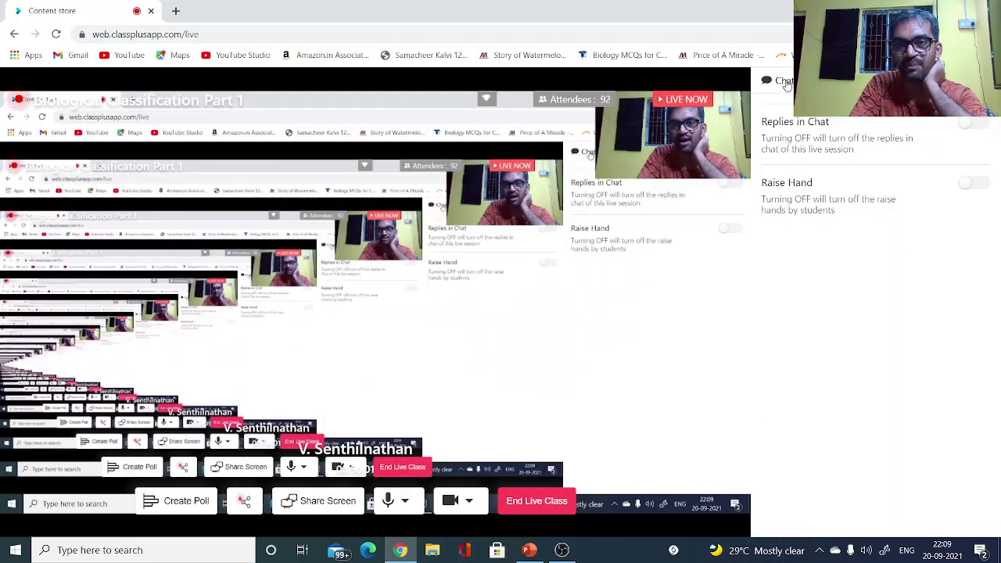
- Turn on Replies in Chat for the live session
{"action": "left_click", "coordinate": [784, 82]}
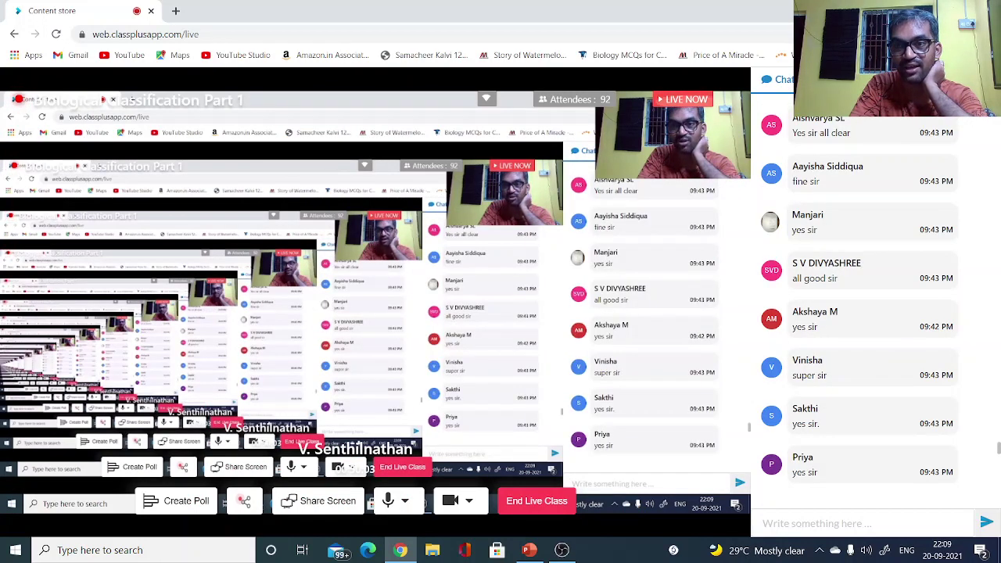
{"action": "left_click", "coordinate": [970, 81]}
{"action": "left_click", "coordinate": [971, 123]}
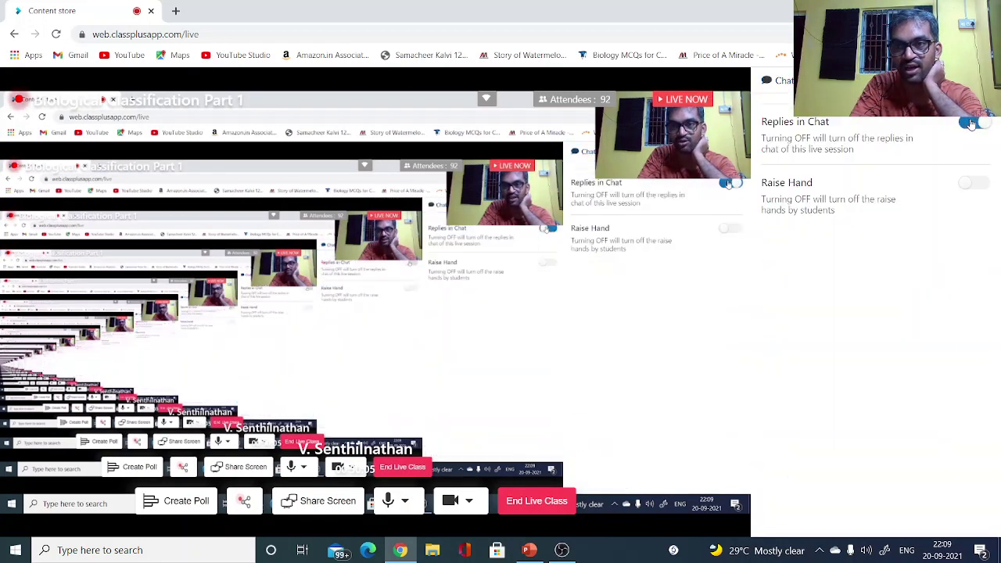
- Send the message "good night" in the live class chat
{"action": "left_click", "coordinate": [777, 82]}
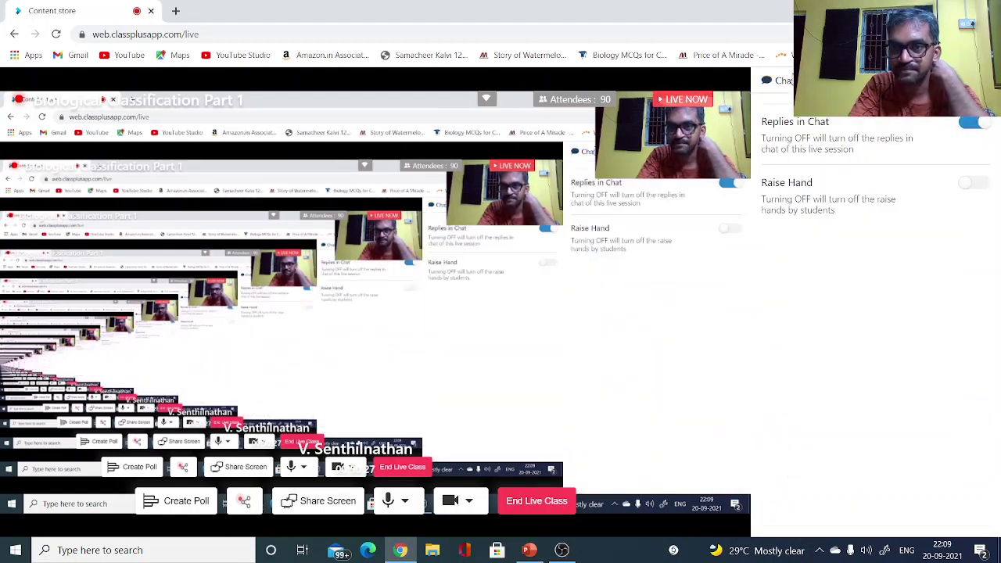
{"action": "left_click", "coordinate": [782, 80]}
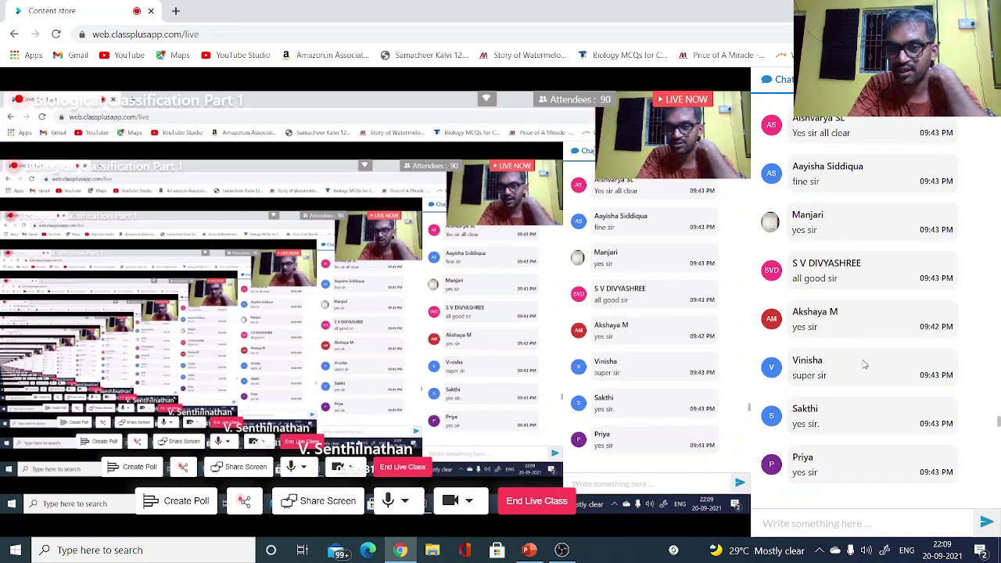
{"action": "left_click", "coordinate": [823, 524]}
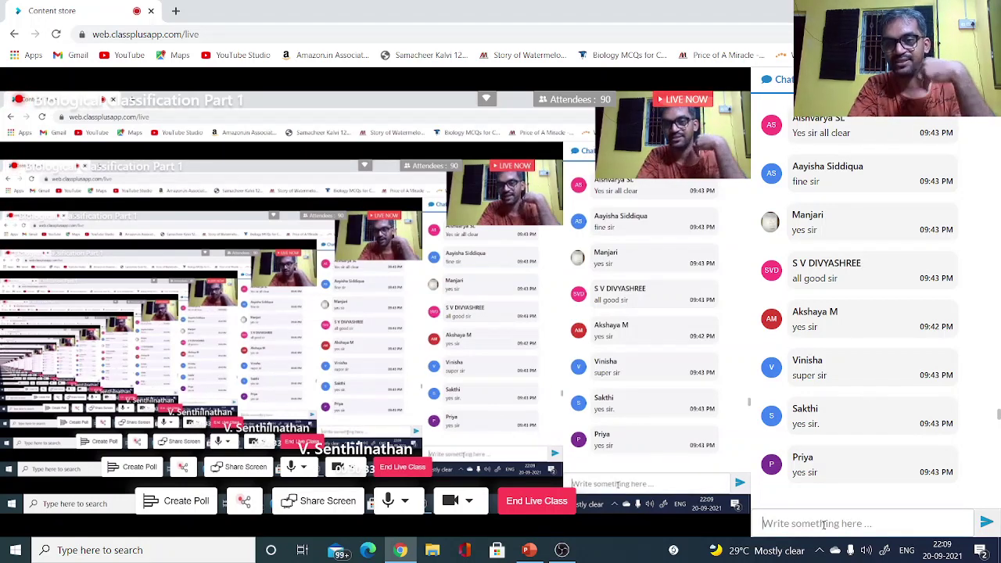
{"action": "type", "text": "good night"}
{"action": "key", "text": "Return"}
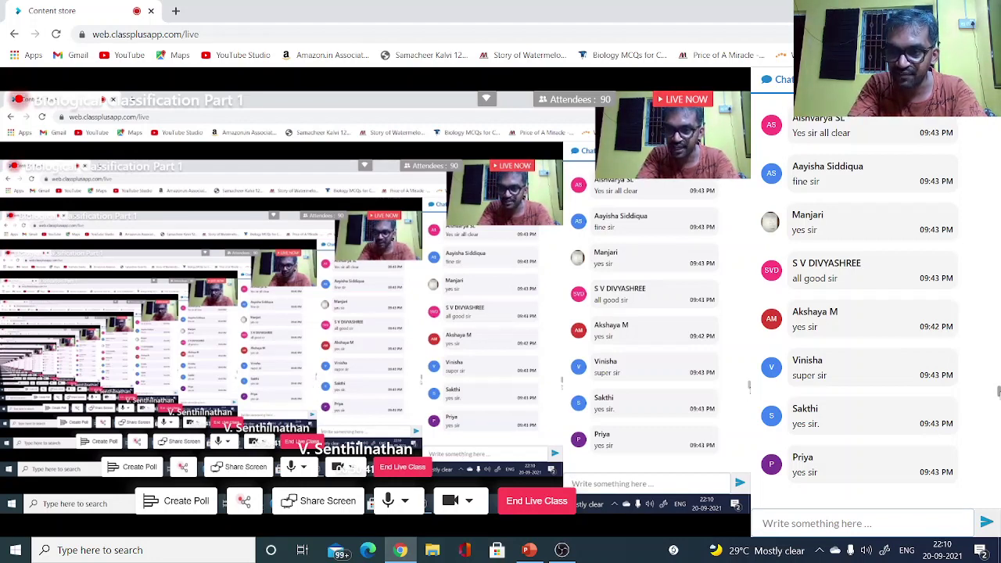
- Read through the students' newest messages in the live class chat
{"action": "scroll", "coordinate": [999, 418], "scroll_direction": "down", "scroll_amount": 10}
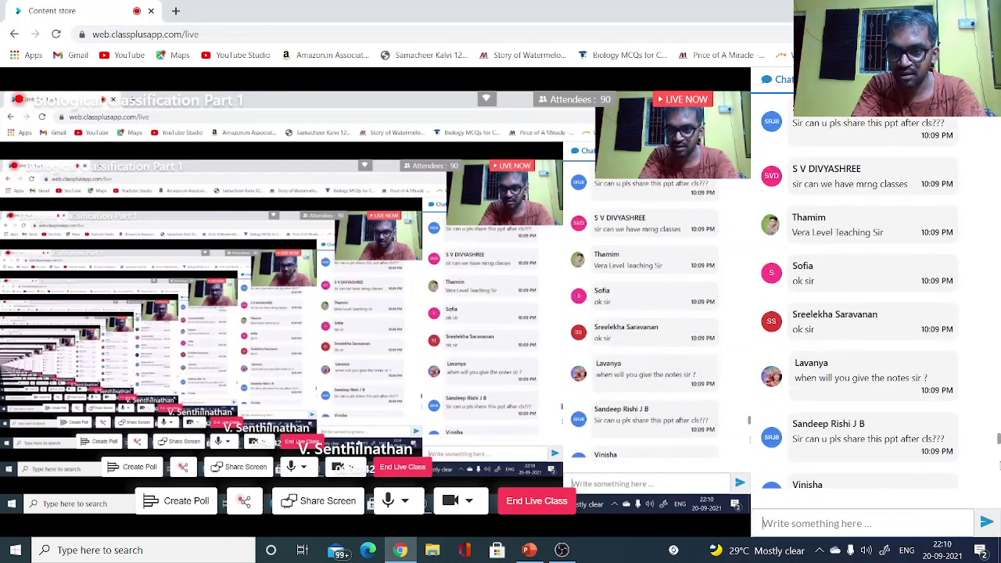
{"action": "scroll", "coordinate": [999, 463], "scroll_direction": "down", "scroll_amount": 2}
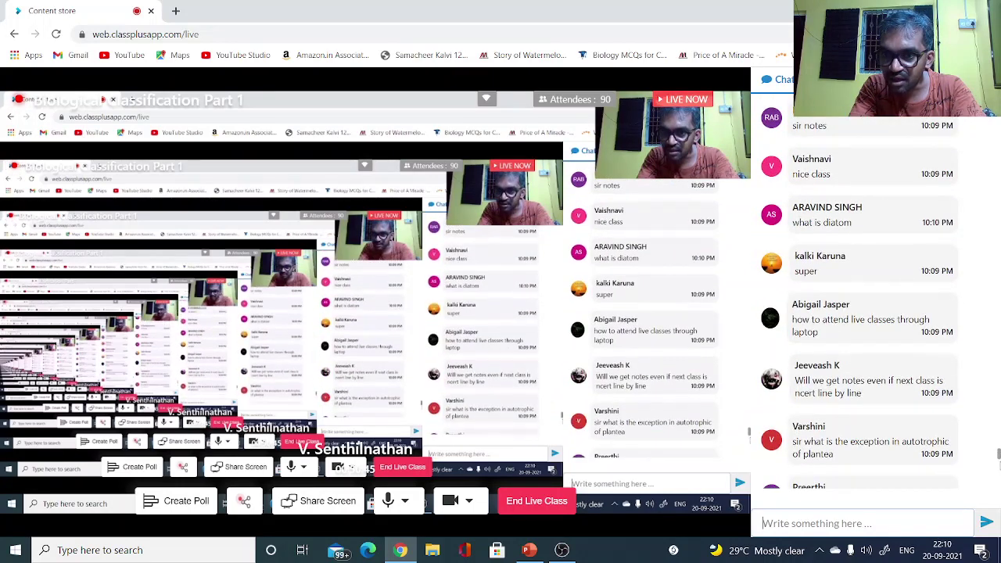
{"action": "scroll", "coordinate": [998, 469], "scroll_direction": "down", "scroll_amount": 15}
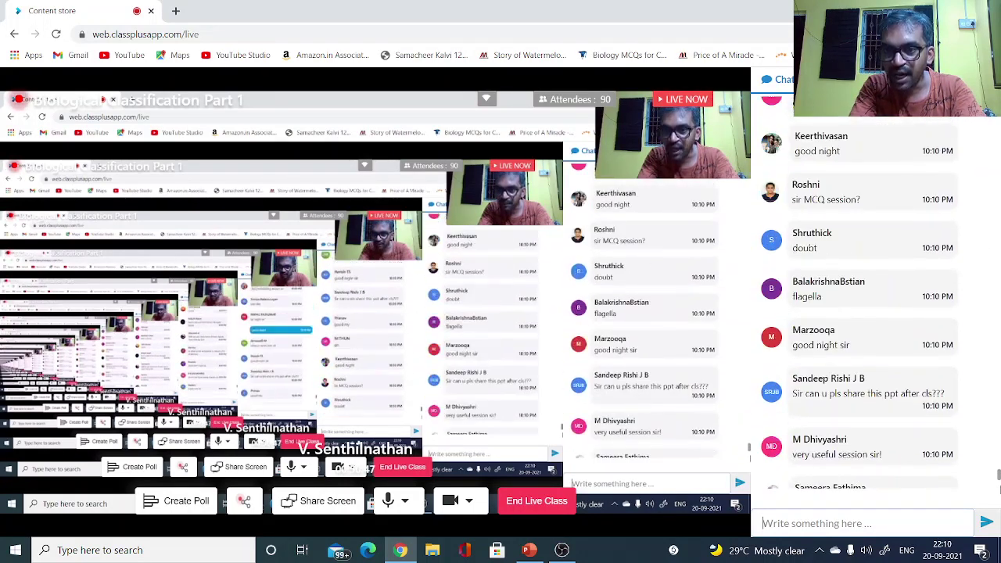
{"action": "scroll", "coordinate": [997, 503], "scroll_direction": "down", "scroll_amount": 4}
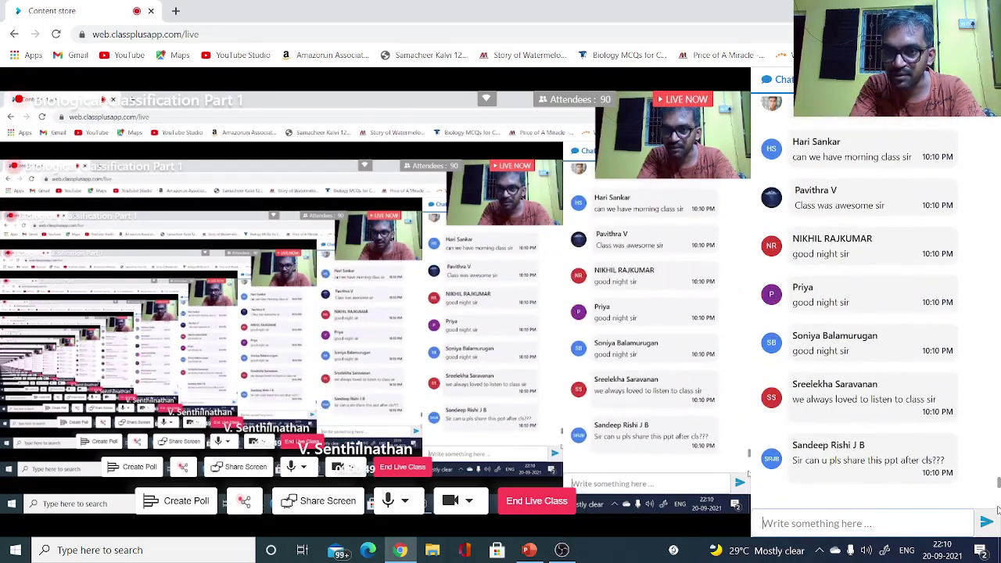